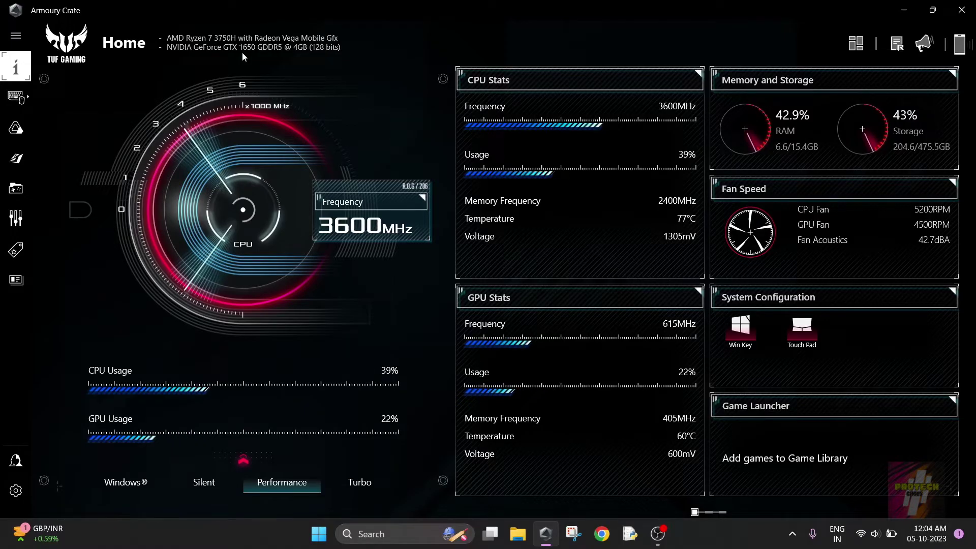
Search Windows for 'armo' and bring the Armoury Crate Home dashboard back up.
left_click(379, 534)
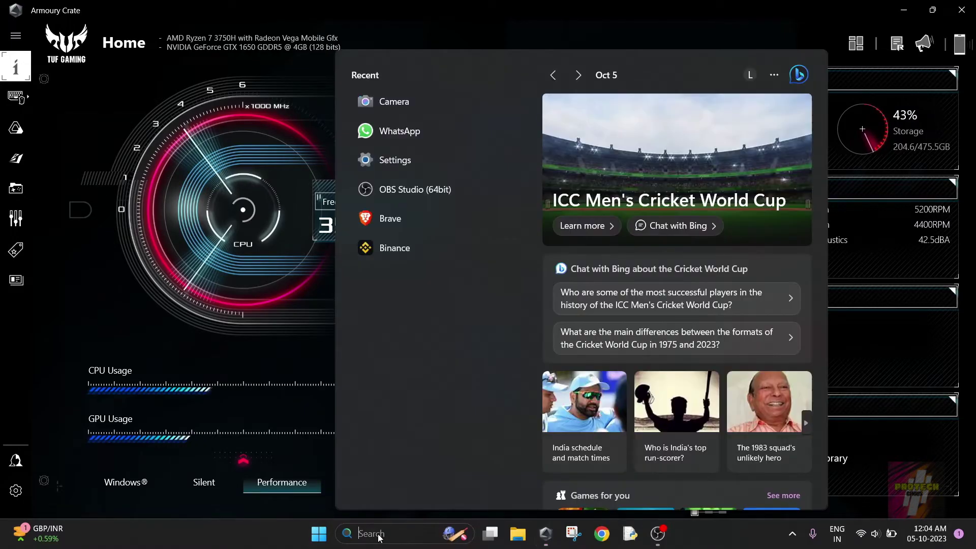
type("armo")
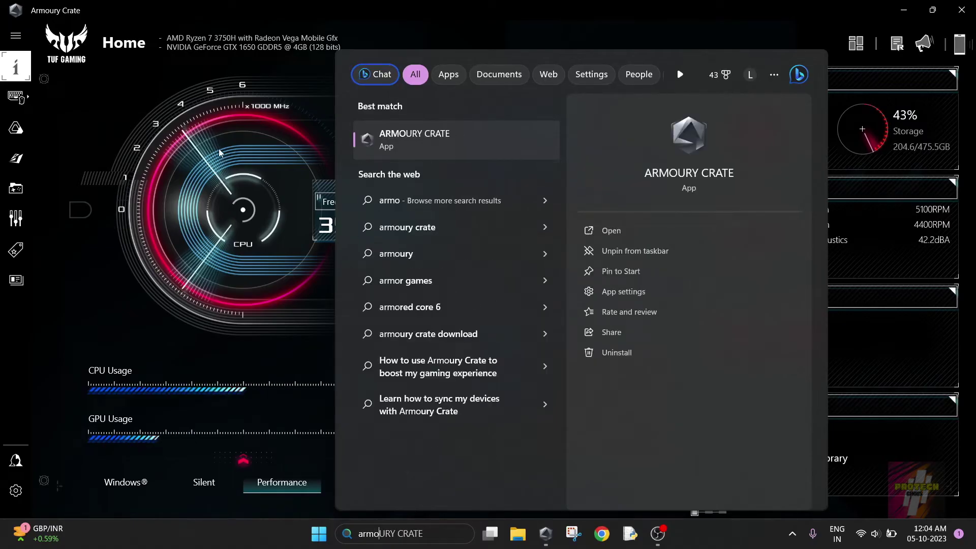
left_click(429, 140)
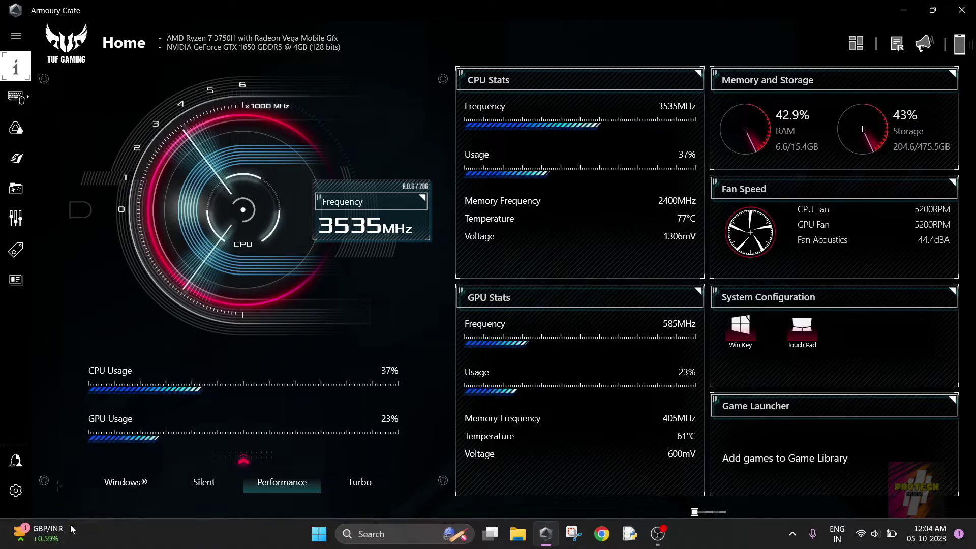
Select the Windows® operating mode on the Home dashboard.
left_click(118, 483)
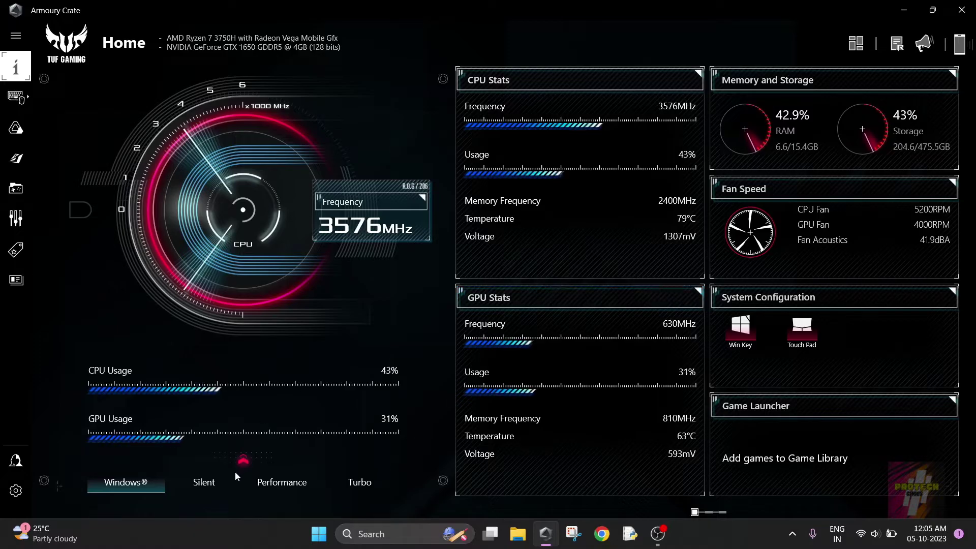
Cycle through Silent and Performance modes, ending in Turbo mode.
left_click(209, 486)
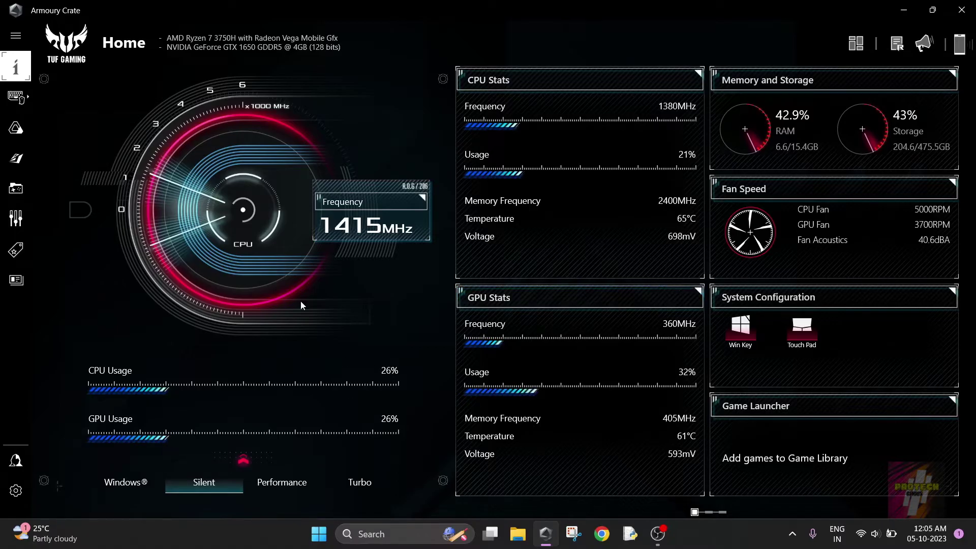
left_click(293, 482)
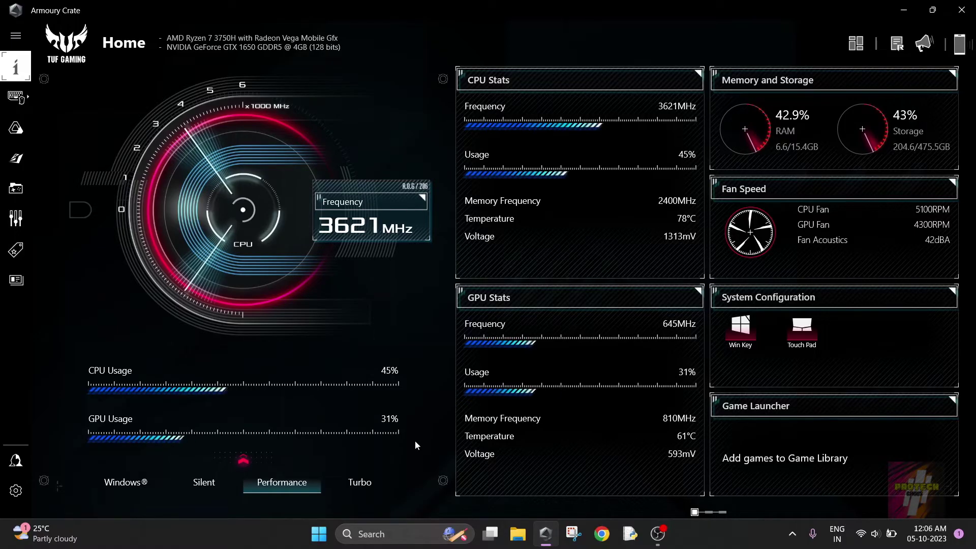
left_click(371, 486)
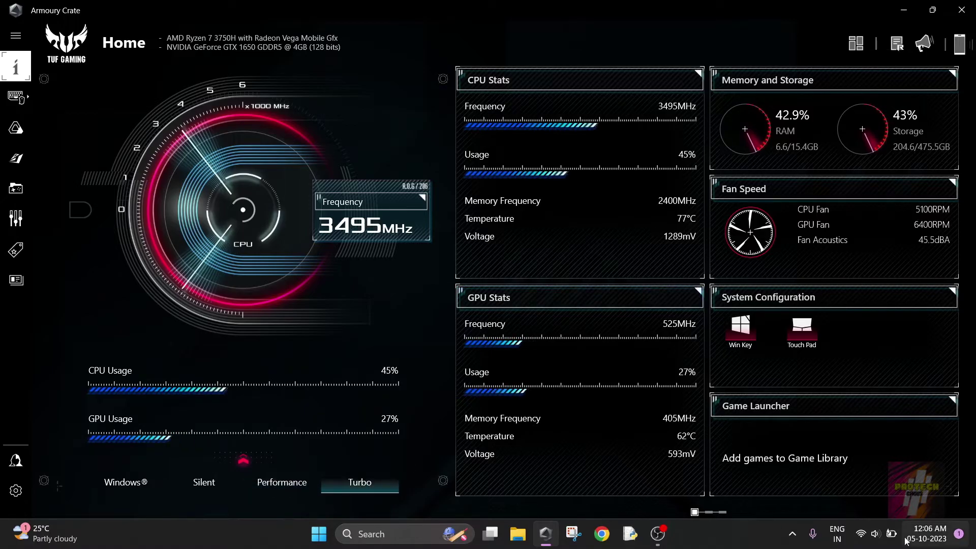
mouse_move(893, 533)
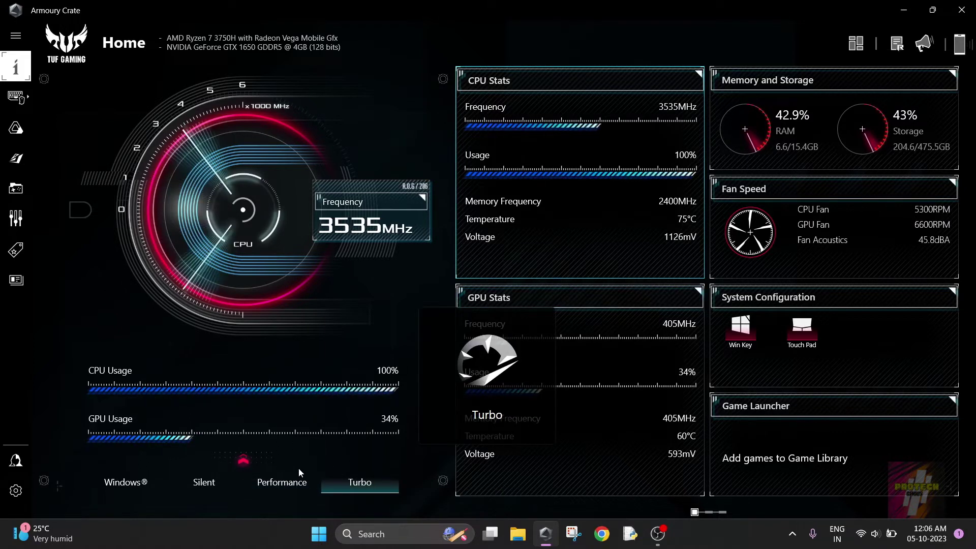
Select Performance in the operating-mode selector.
left_click(292, 481)
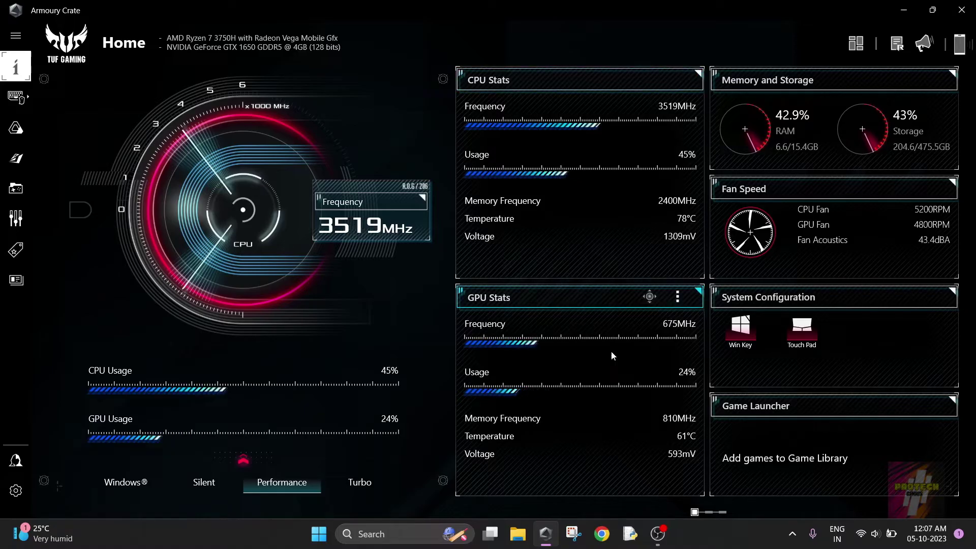
Expand the sidebar labels and page the dashboard to the Shared Cam and Scenario Profiles widgets.
left_click(15, 35)
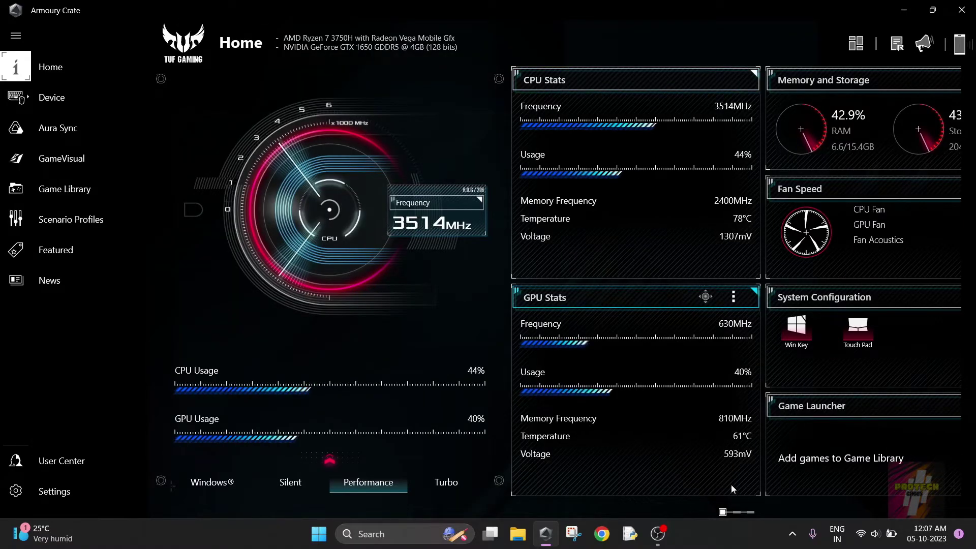
left_click(737, 512)
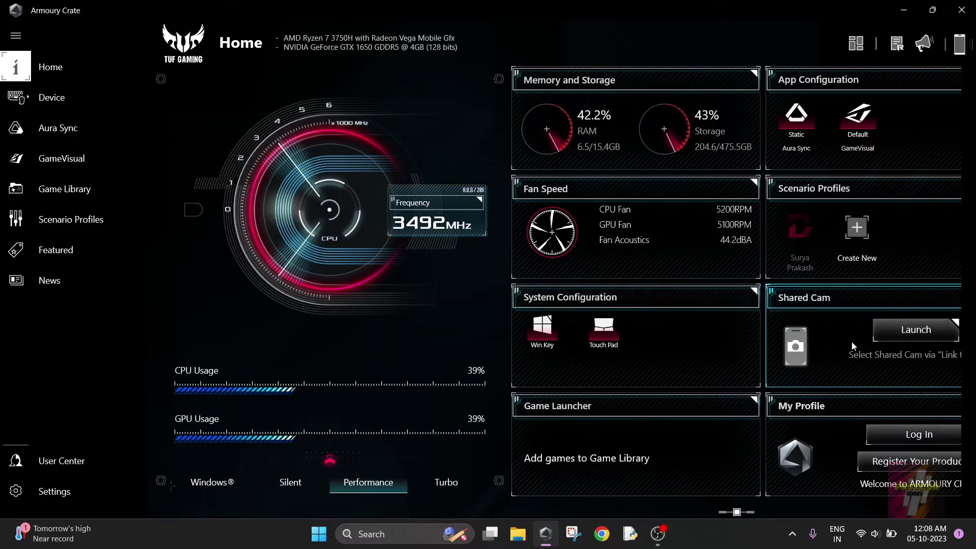
left_click(888, 336)
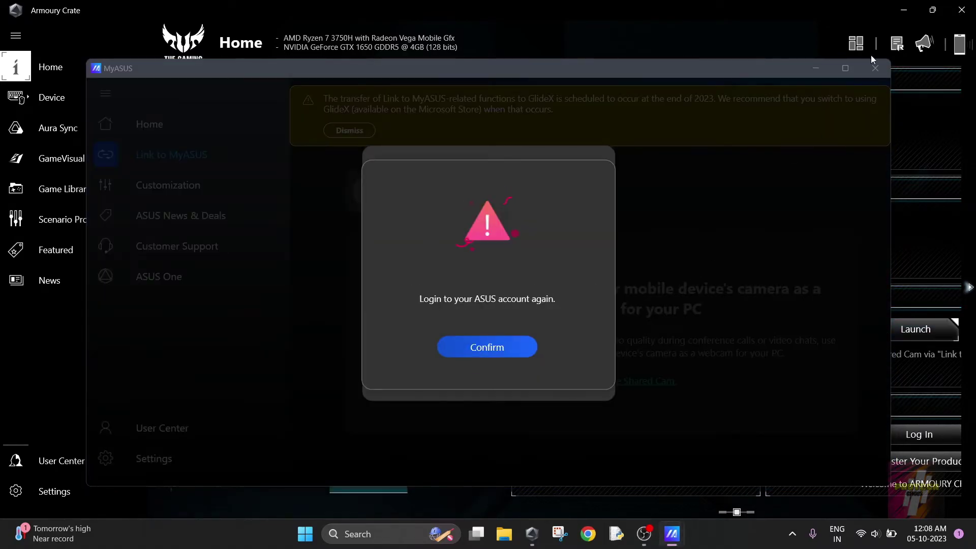
left_click(501, 341)
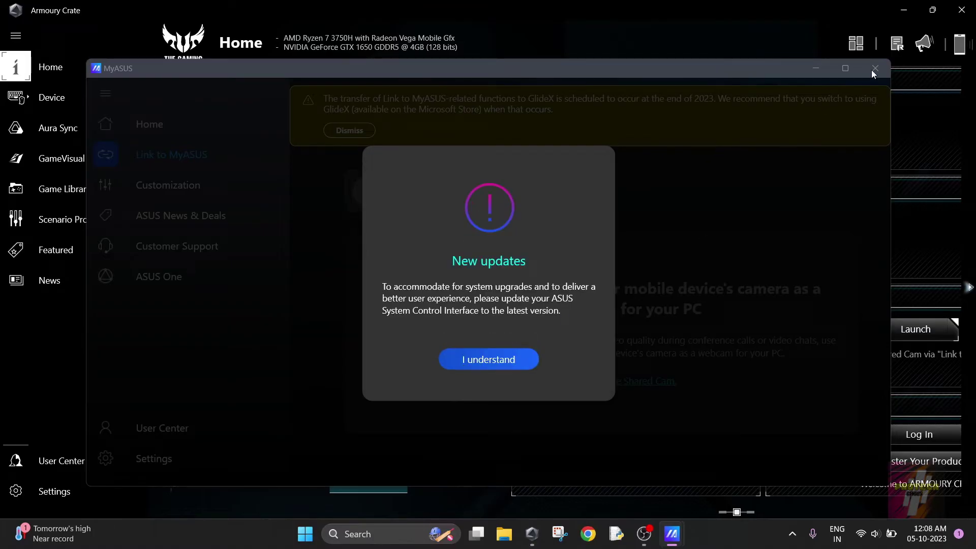
left_click(483, 357)
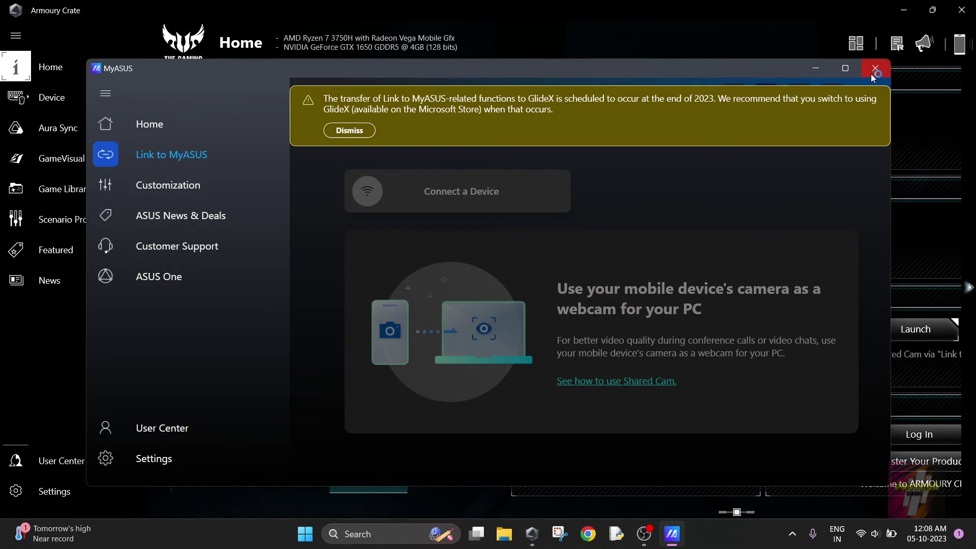
left_click(874, 68)
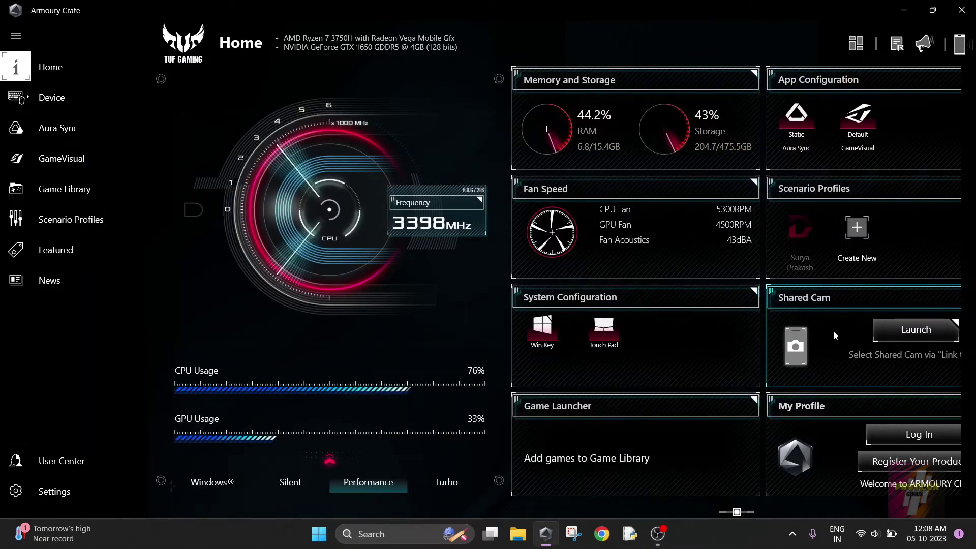
Show the last widget page, then the Device flyout listing System and Aura Wallpaper.
left_click(754, 514)
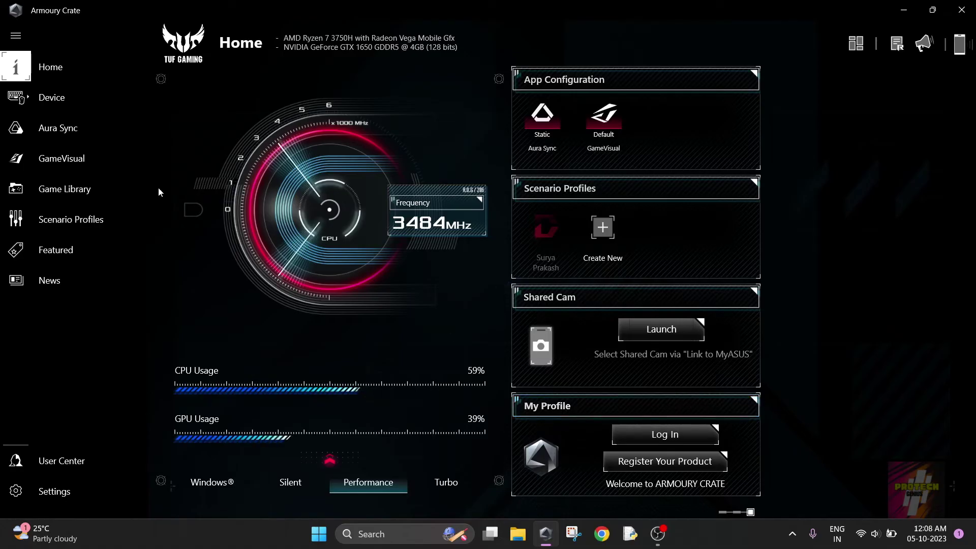
left_click(82, 94)
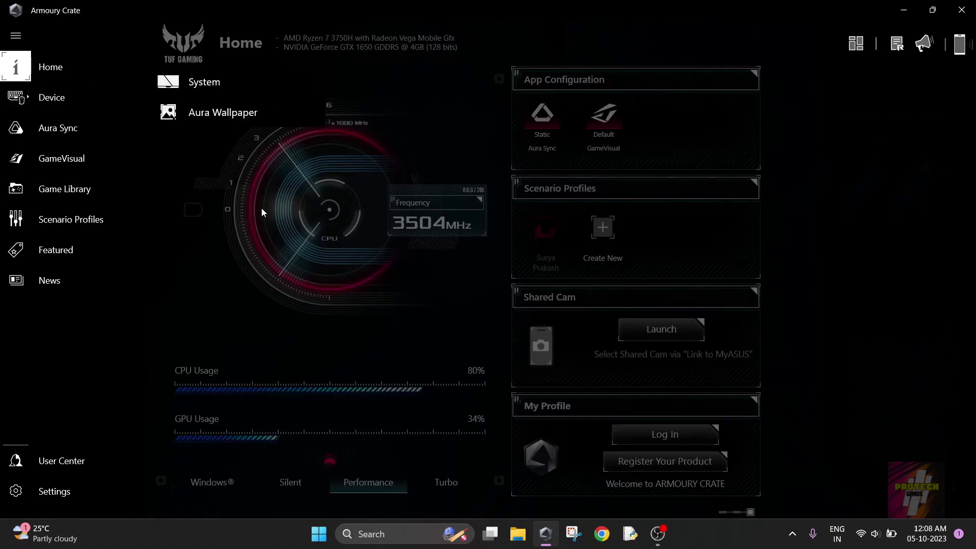
Browse the System page's Lighting tab and Static colour picker, ending on Resource Monitor.
left_click(187, 84)
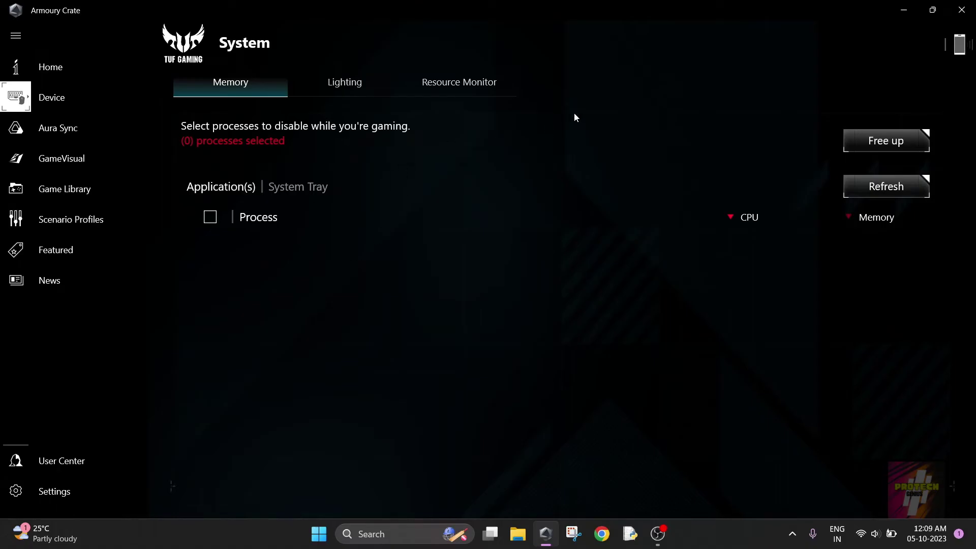
left_click(377, 90)
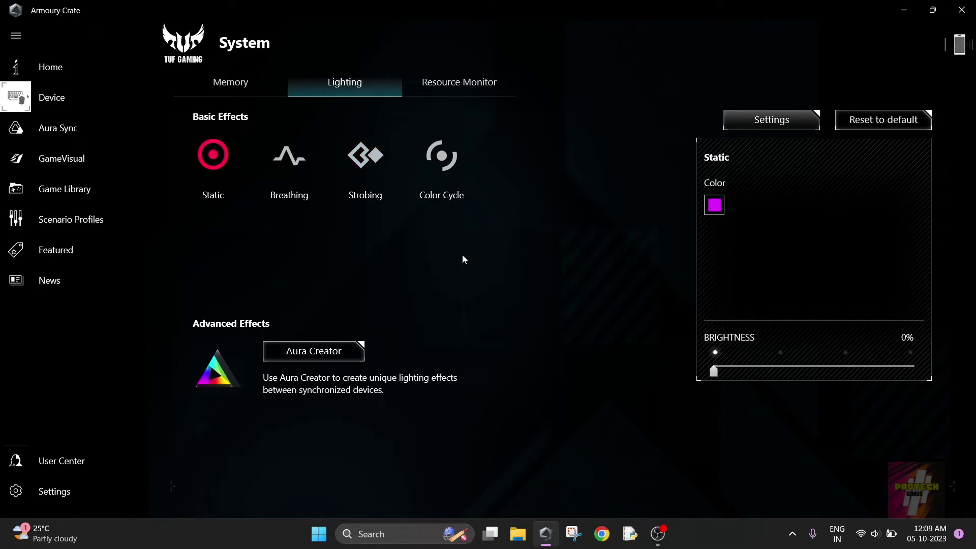
left_click(715, 204)
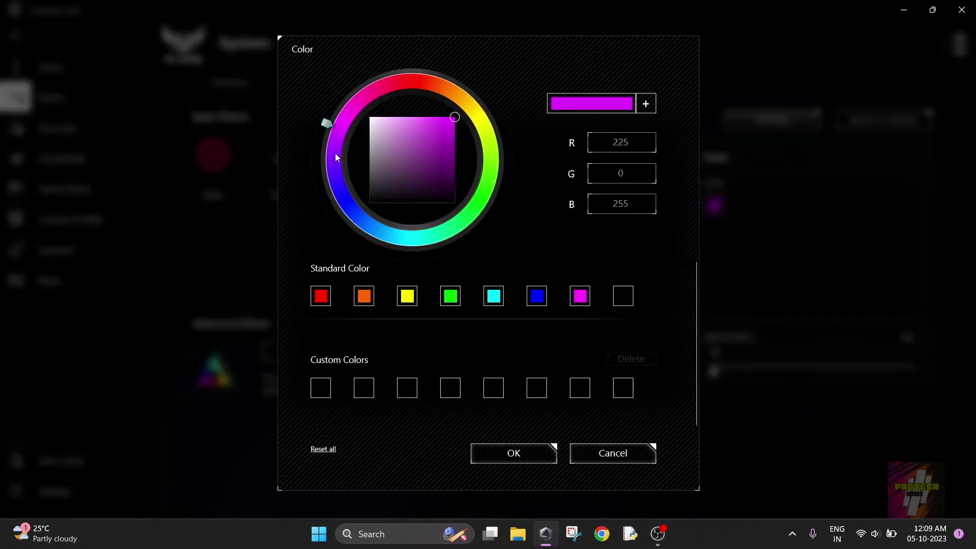
left_click(611, 454)
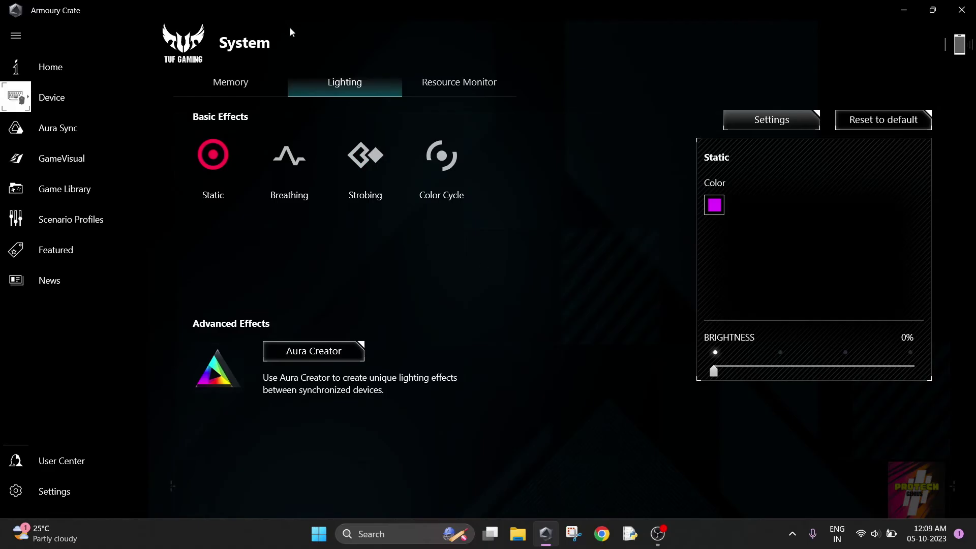
left_click(451, 81)
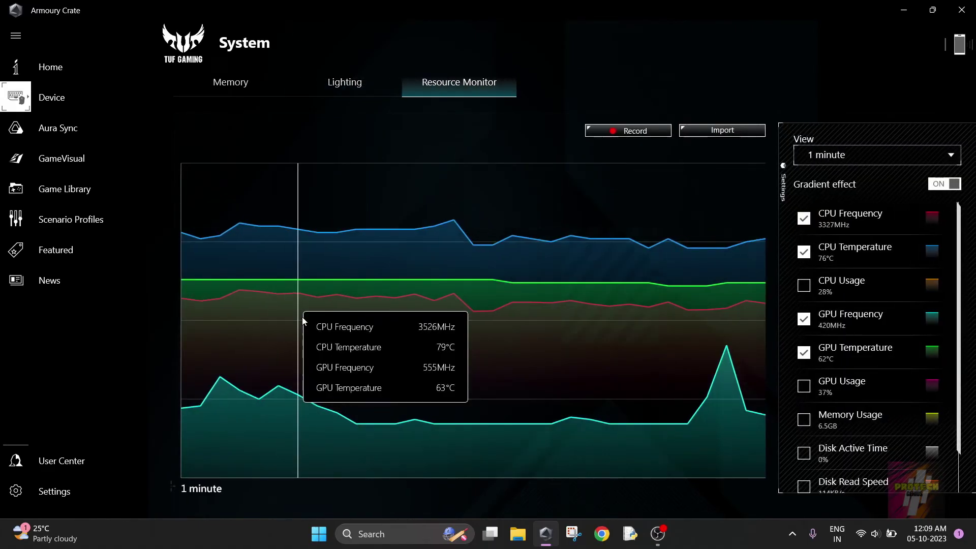
Plot CPU Usage on the Resource Monitor graph, then remove it again.
mouse_move(848, 254)
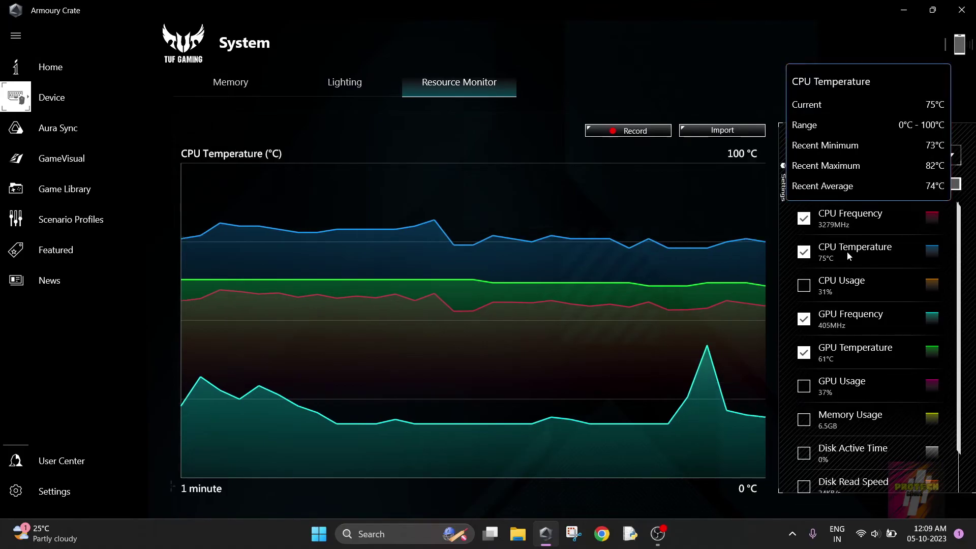
scroll(869, 328, "down", 2)
scroll(820, 309, "up", 2)
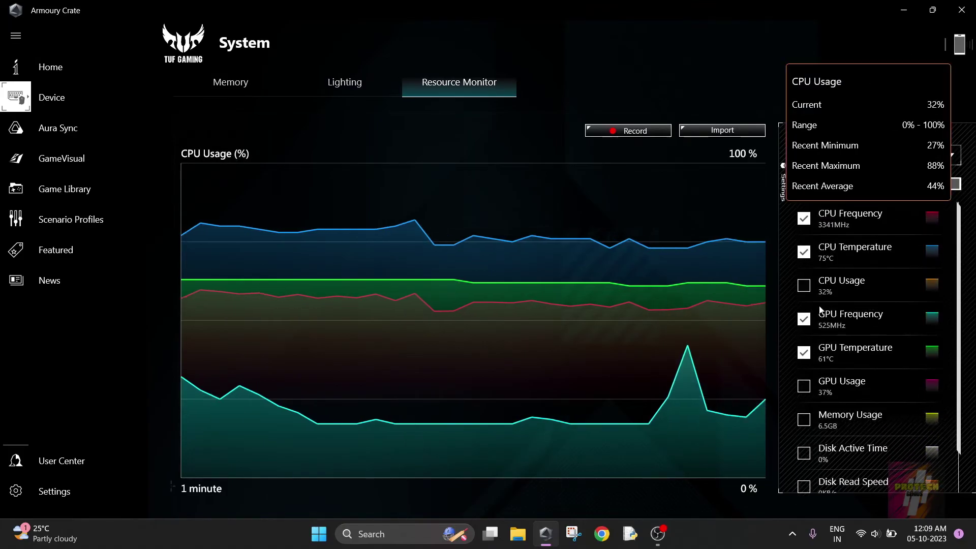
left_click(804, 286)
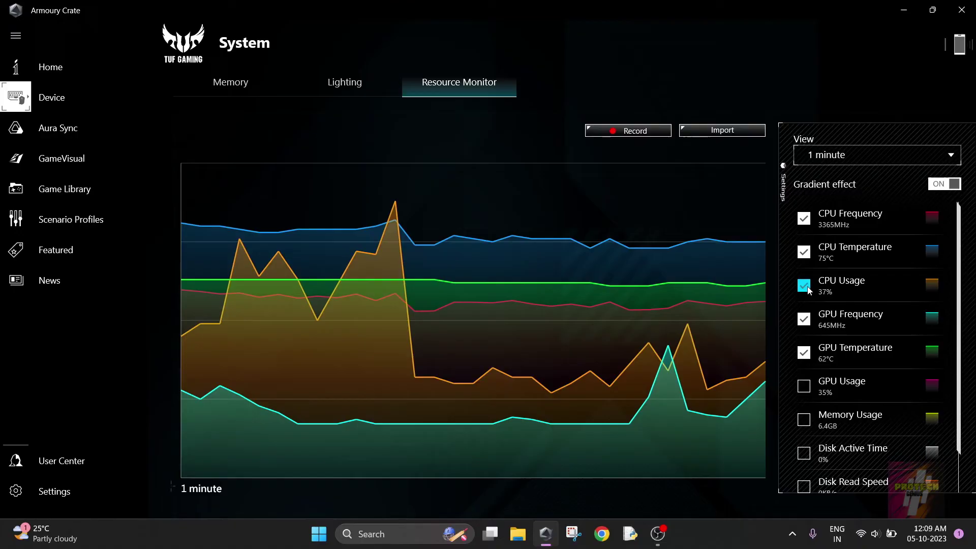
left_click(804, 286)
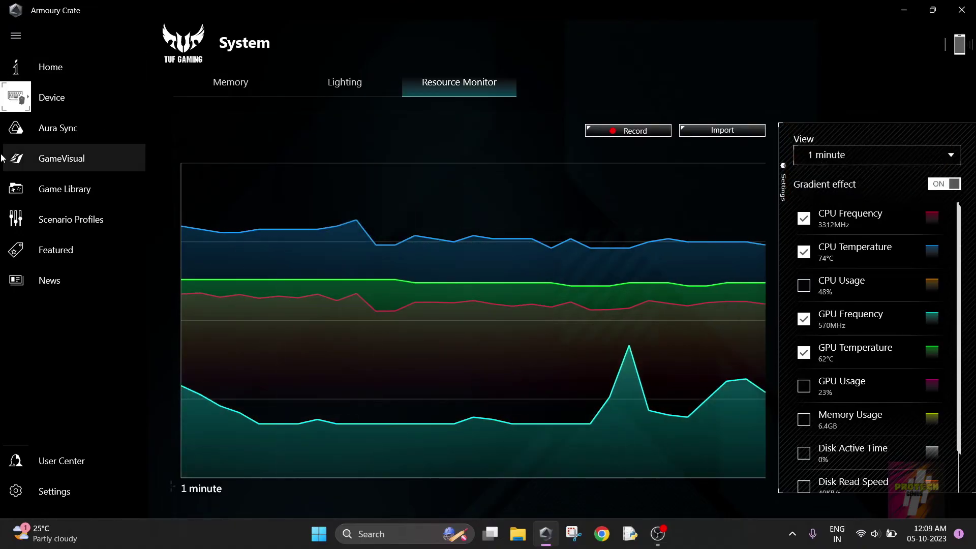
Open the Aura Wallpaper page and glance at the desktop before restoring the window.
left_click(28, 98)
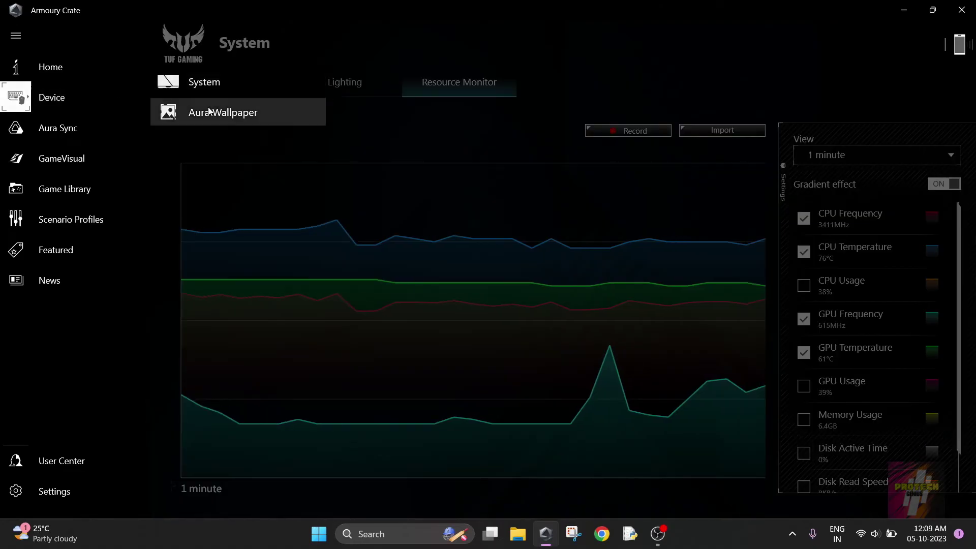
left_click(275, 112)
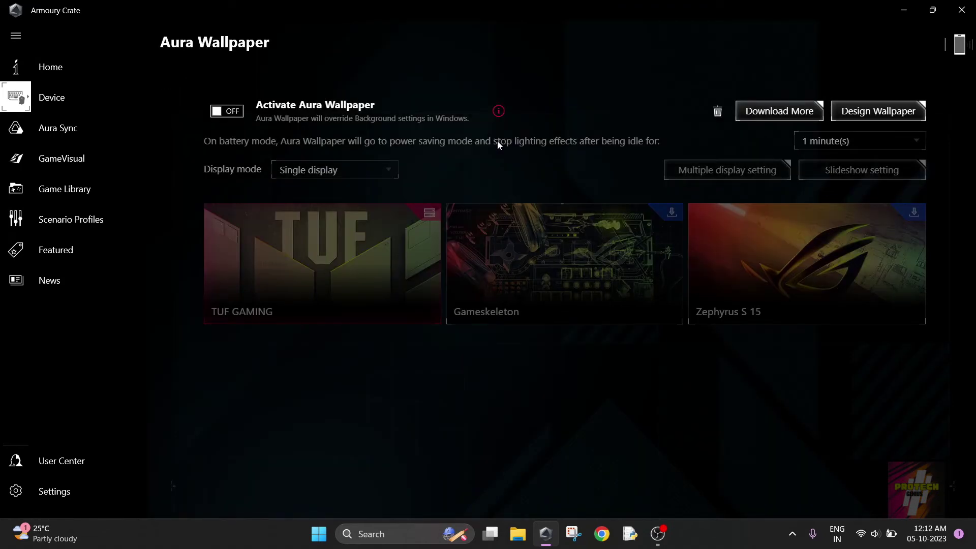
left_click(903, 10)
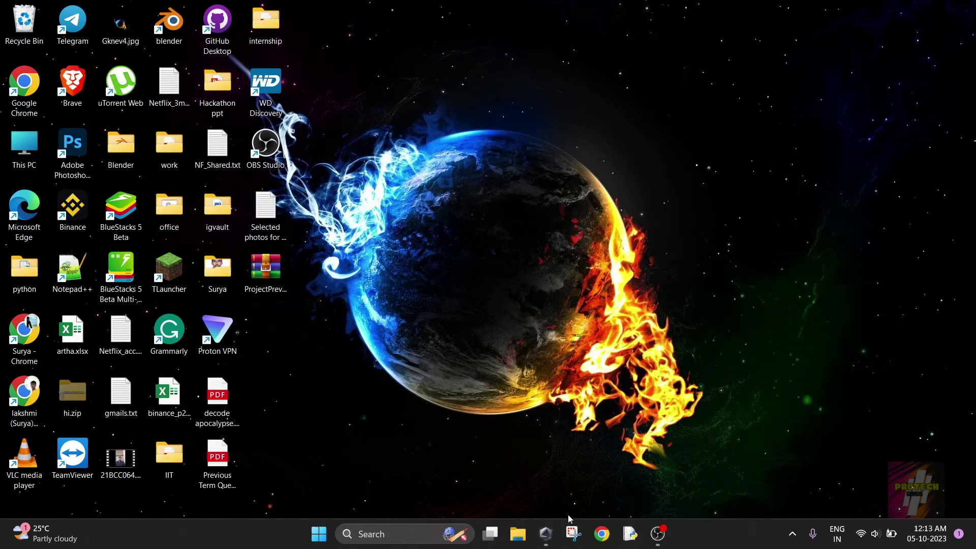
left_click(556, 534)
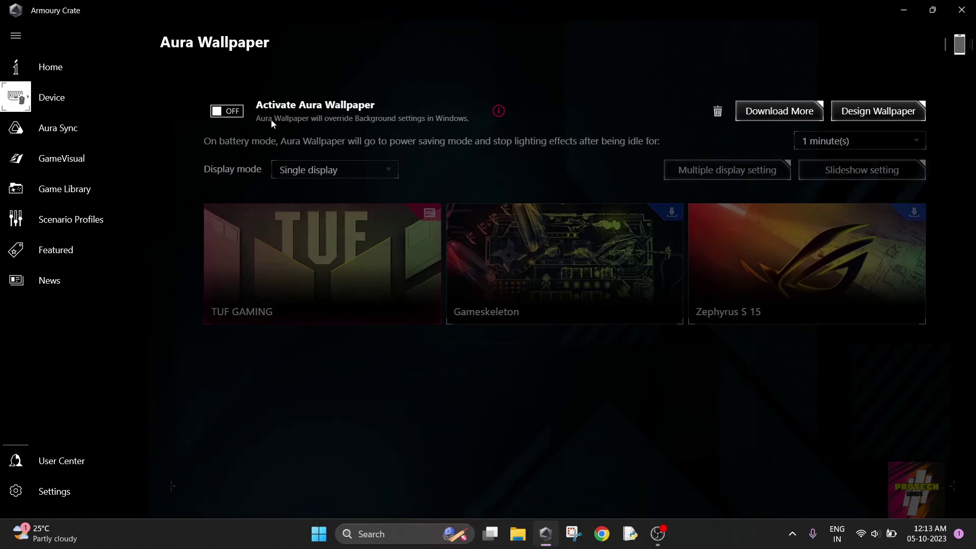
Activate the TUF GAMING Aura Wallpaper, view it on the desktop, switch it off, and open Aura Sync.
left_click(234, 112)
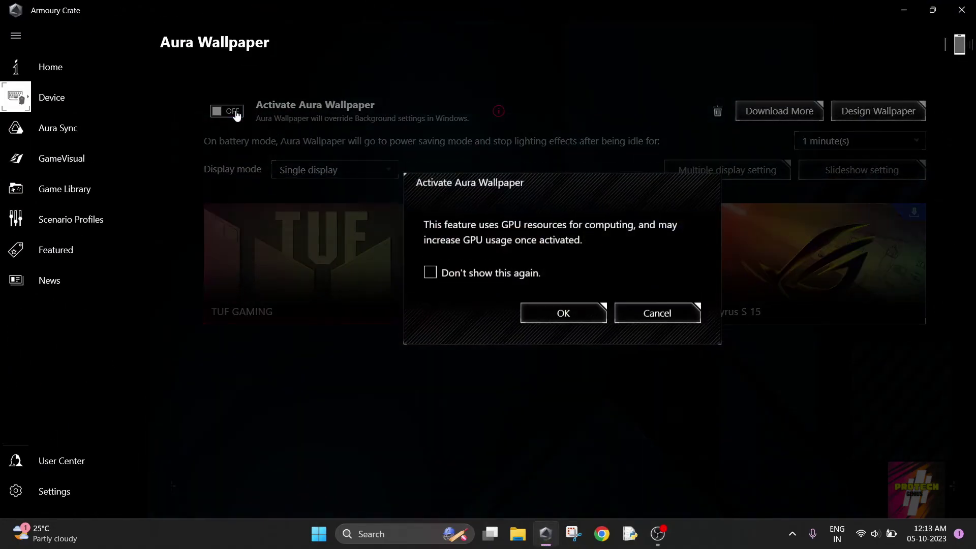
left_click(595, 313)
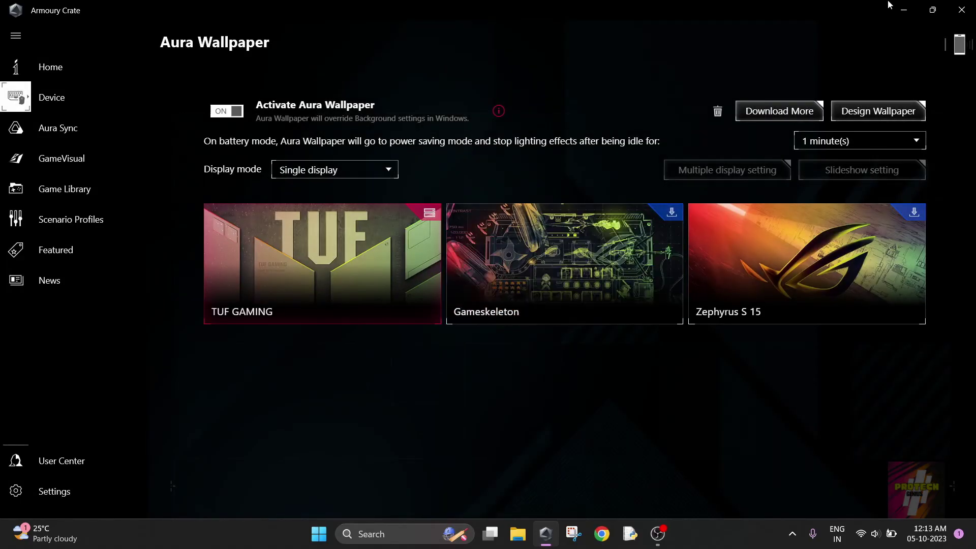
left_click(904, 9)
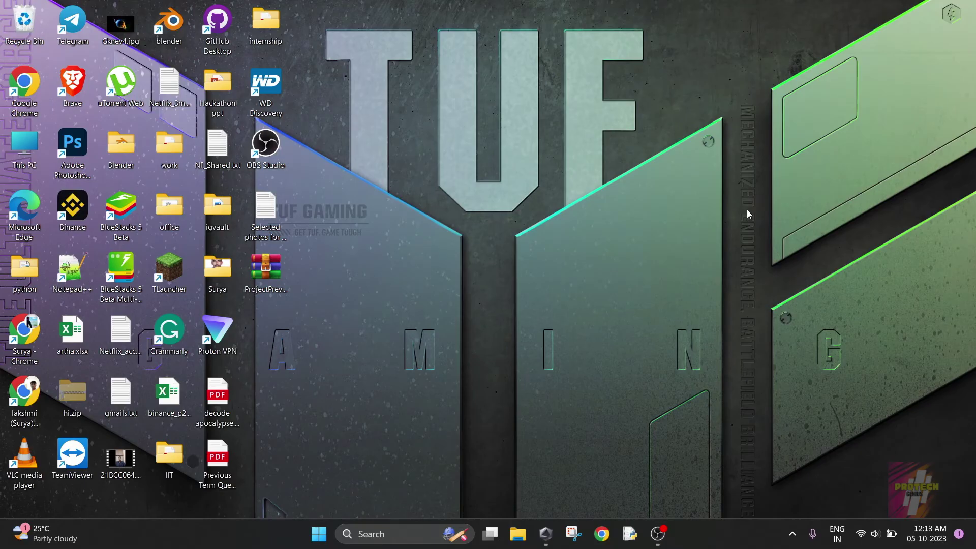
left_click(545, 534)
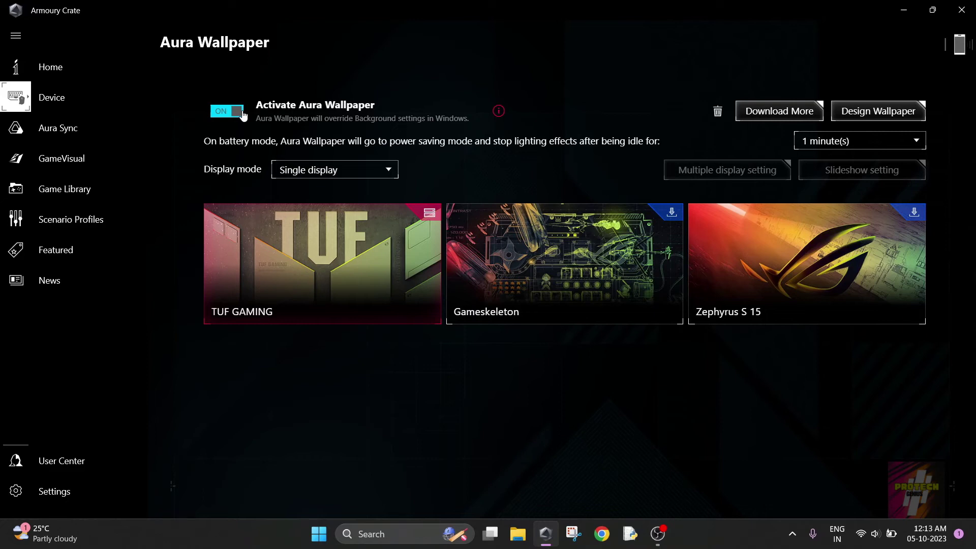
left_click(242, 114)
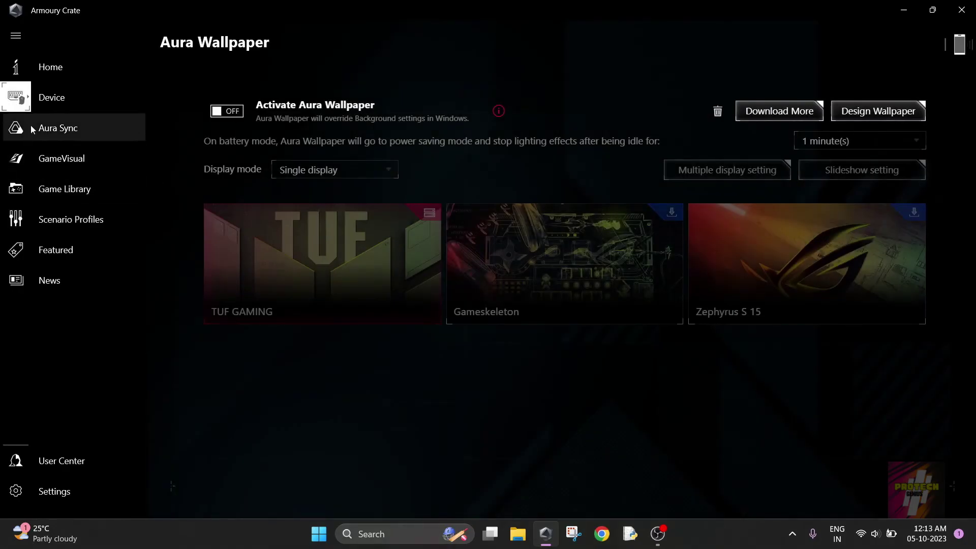
left_click(61, 132)
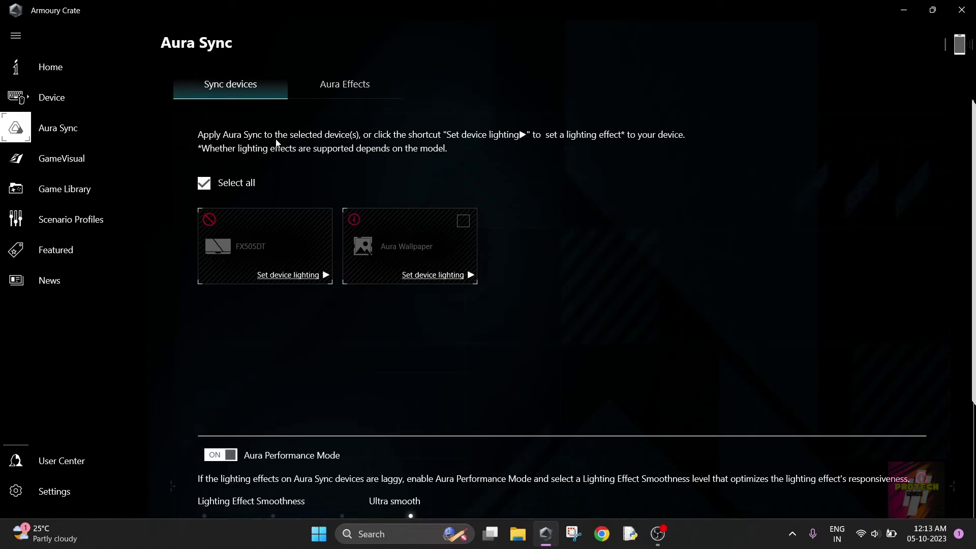
Review Aura Effects and Sync devices down to Hue Connection, then open GameVisual.
left_click(334, 89)
left_click(258, 89)
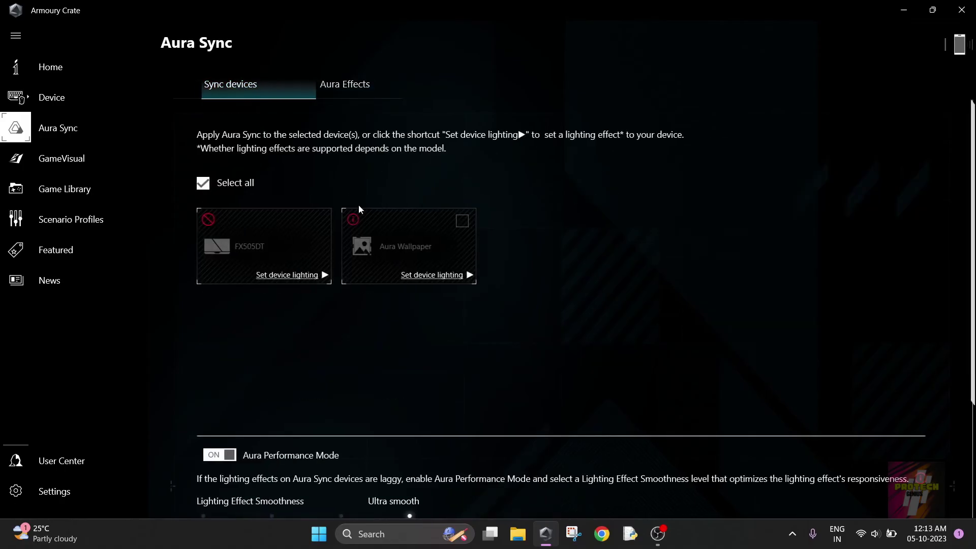
scroll(393, 264, "down", 3)
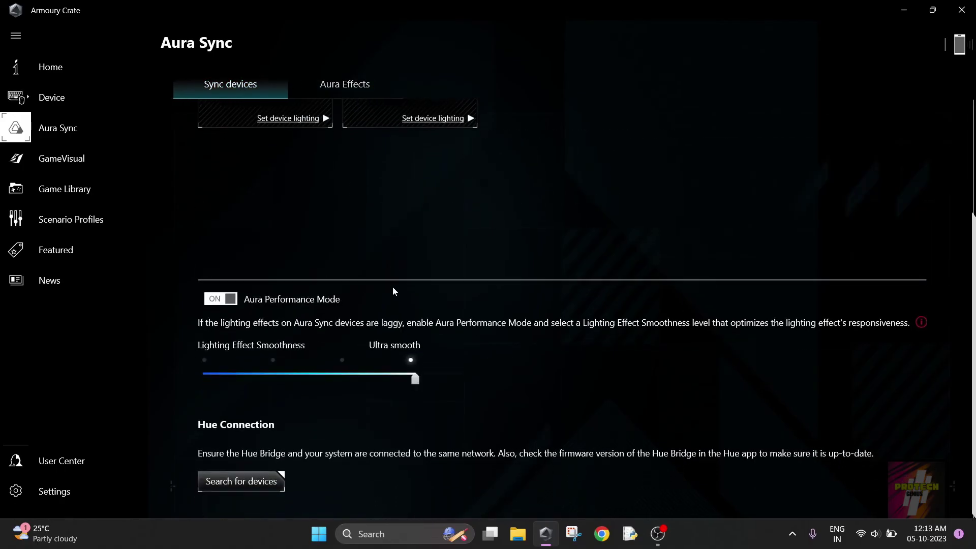
left_click(23, 168)
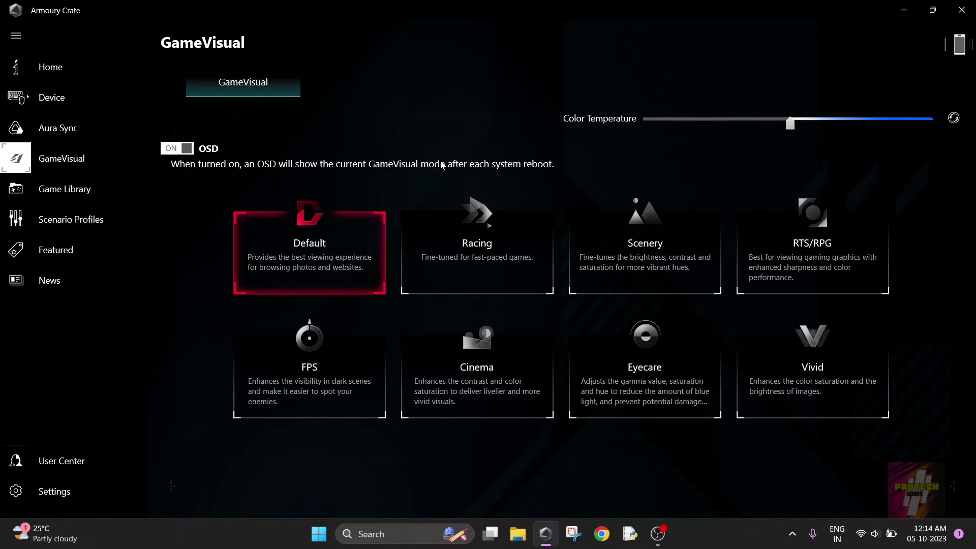
Switch the GameVisual colour mode from Default to Eyecare, briefly trying Vivid along the way.
left_click(580, 378)
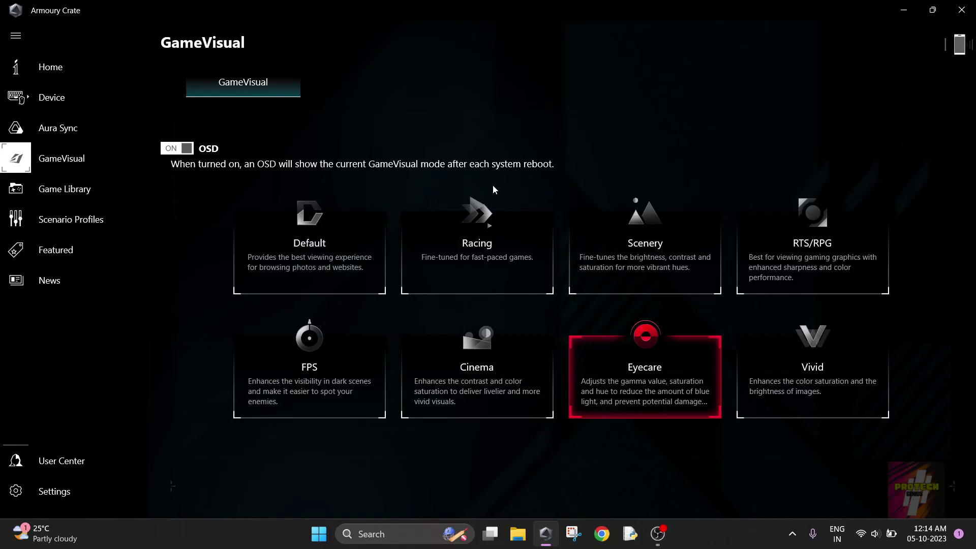
left_click(877, 338)
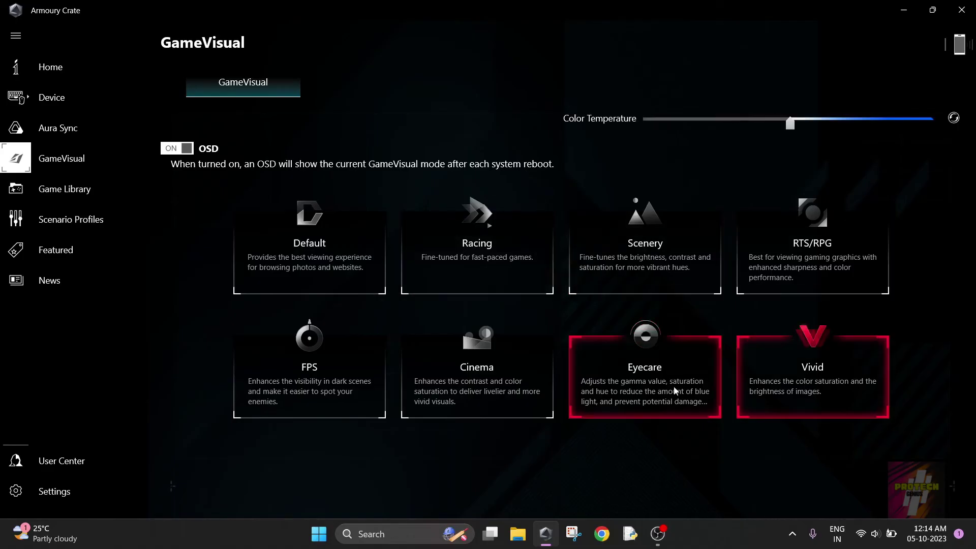
left_click(597, 373)
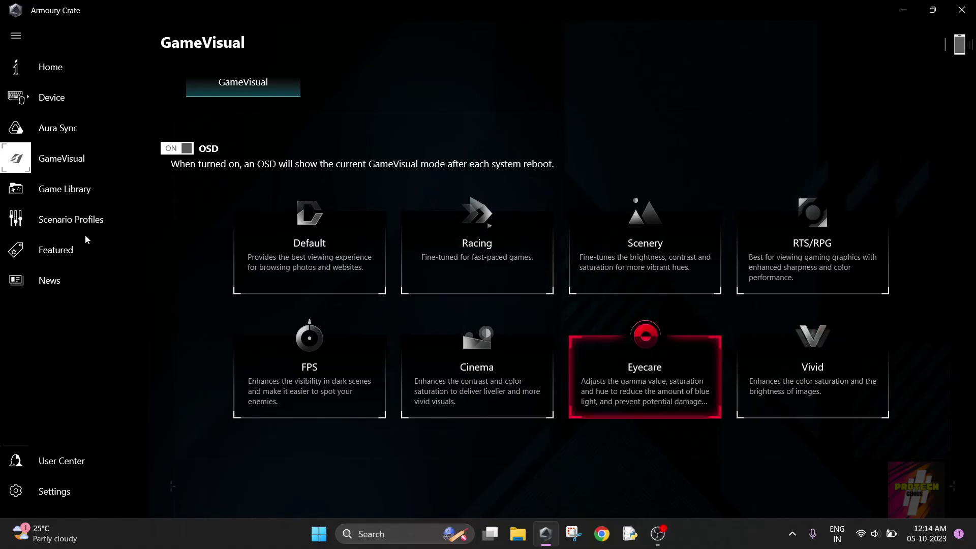
View the empty Game Library, then the Scenario Profiles page with its Win Key, Volume, Touch Pad and Performance settings.
left_click(56, 187)
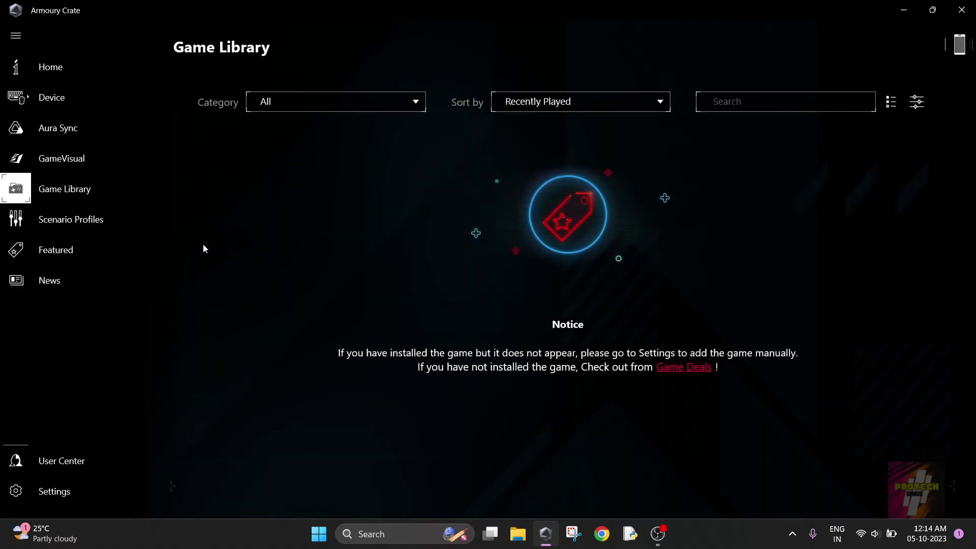
left_click(43, 223)
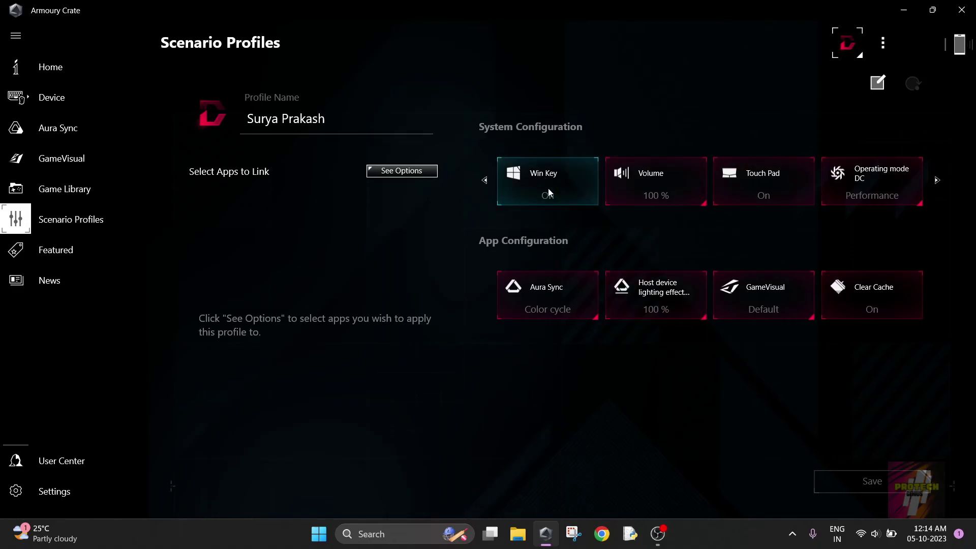
Browse the Featured Game Deals down to discounted titles like Mortal Kombat 1 at $62.99.
left_click(32, 267)
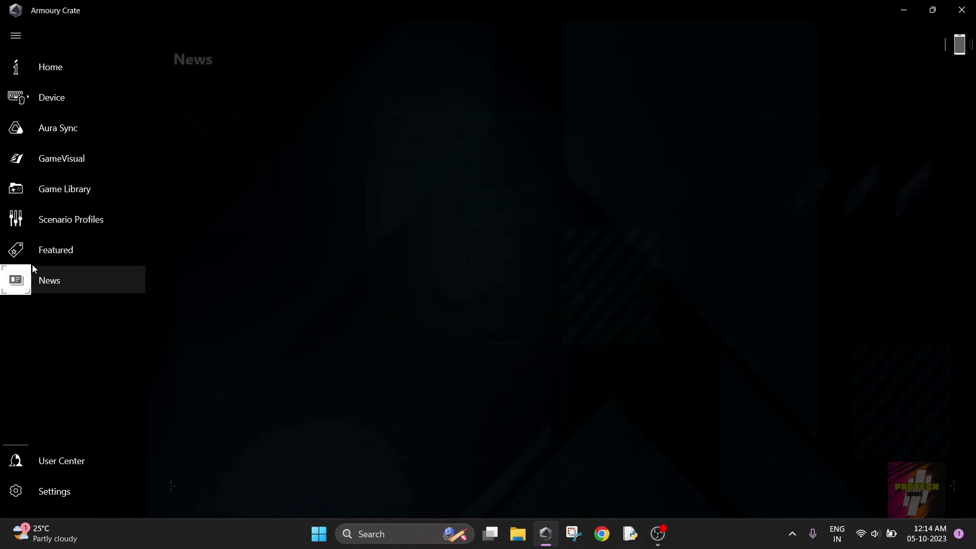
left_click(87, 257)
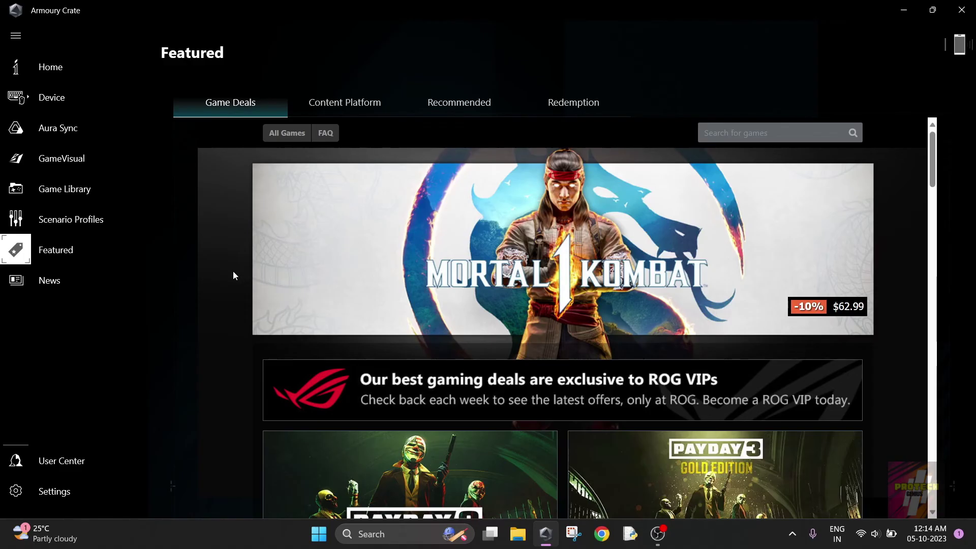
scroll(233, 272, "down", 10)
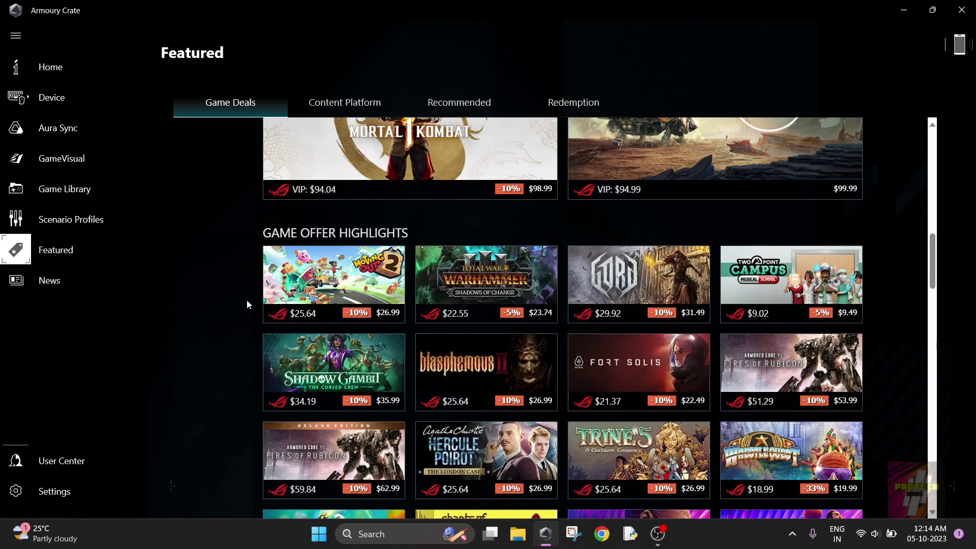
In User Center, try China Service, dismiss the WeChat notice, then return to Global Service.
left_click(74, 456)
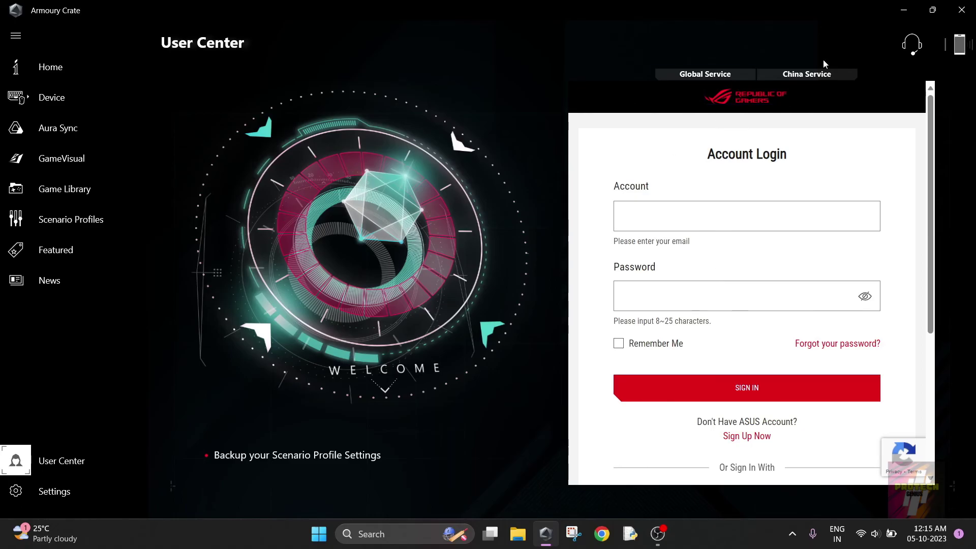
left_click(792, 74)
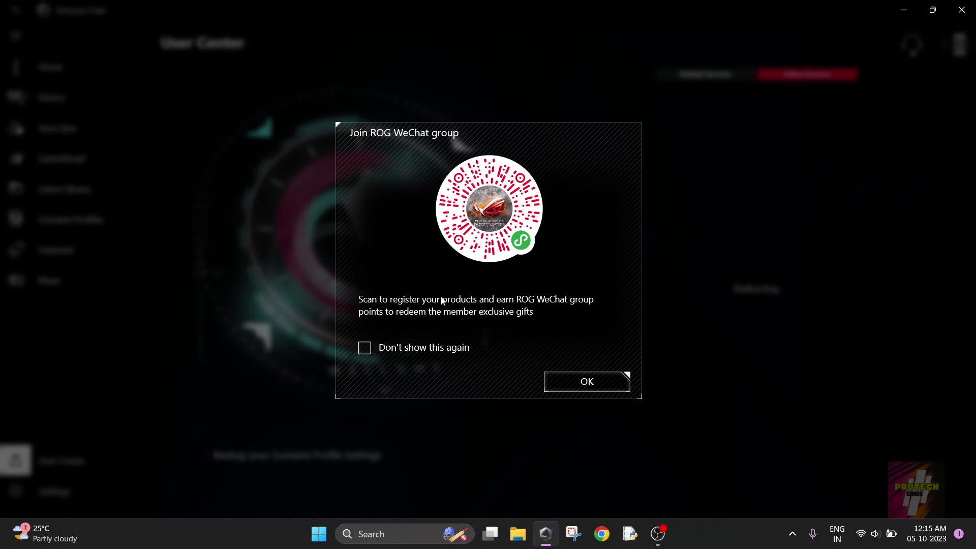
left_click(604, 388)
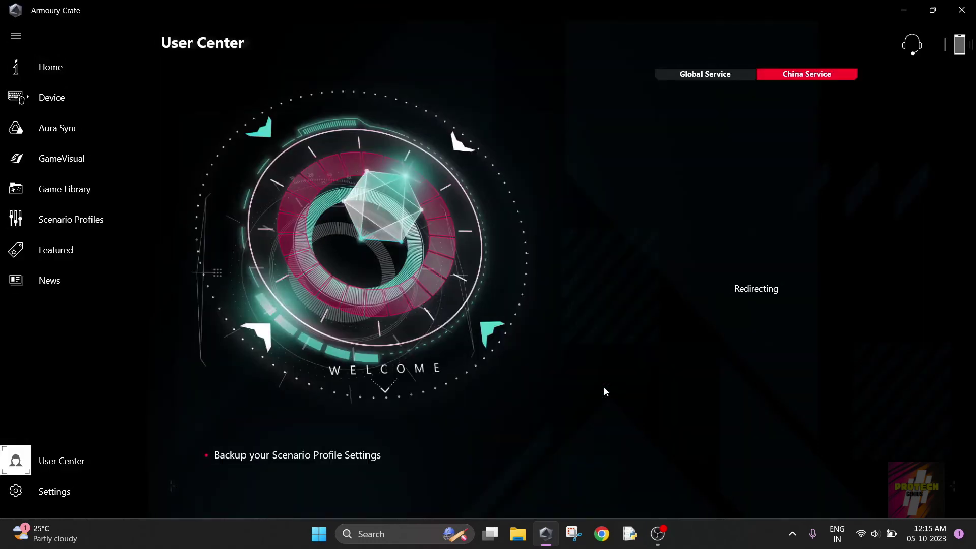
left_click(706, 75)
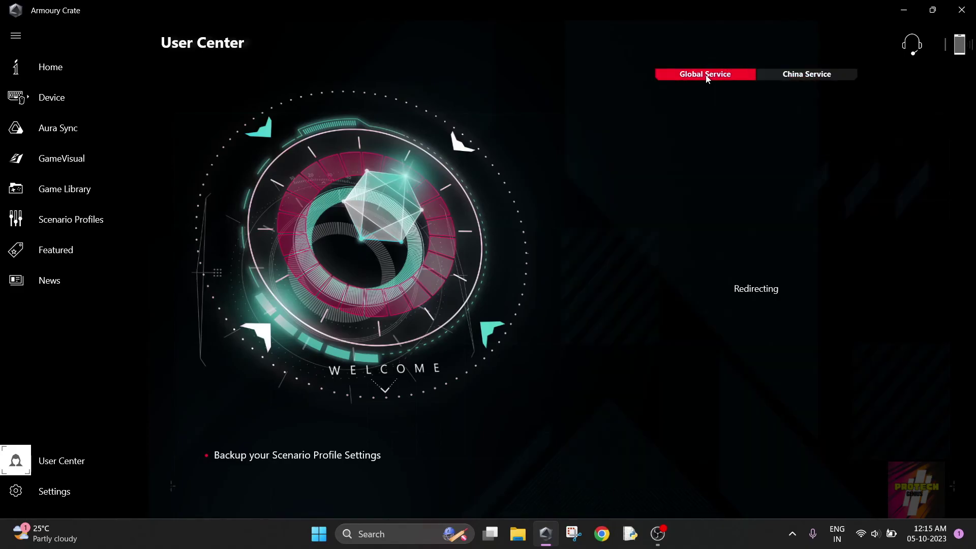
Check the Settings About page for App Version 5.6.10.0 and view the service-version diagnostics.
left_click(53, 498)
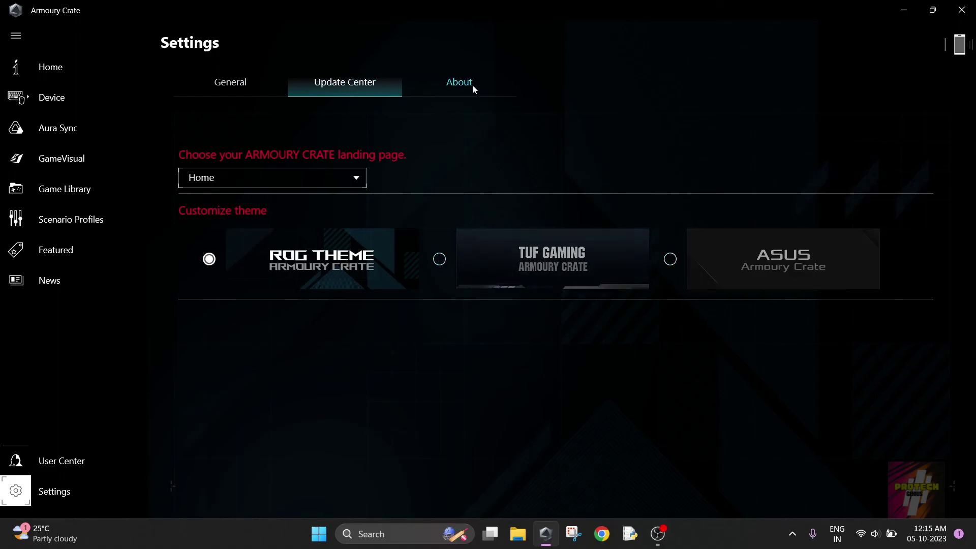
left_click(463, 82)
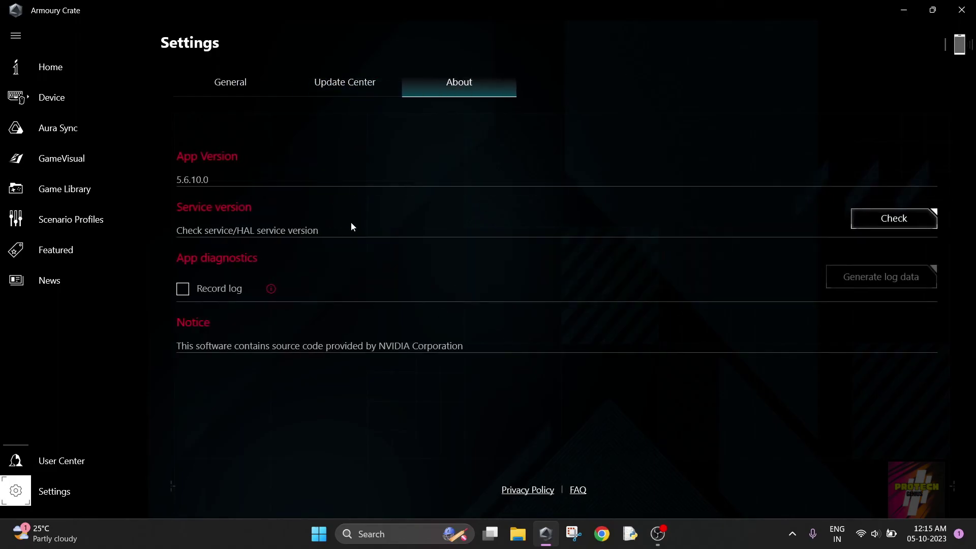
left_click(874, 218)
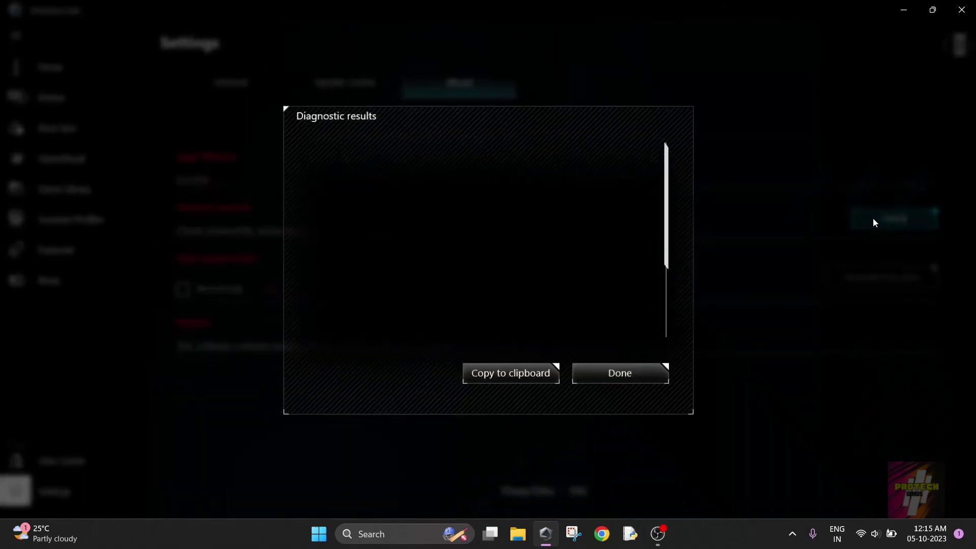
left_click(638, 381)
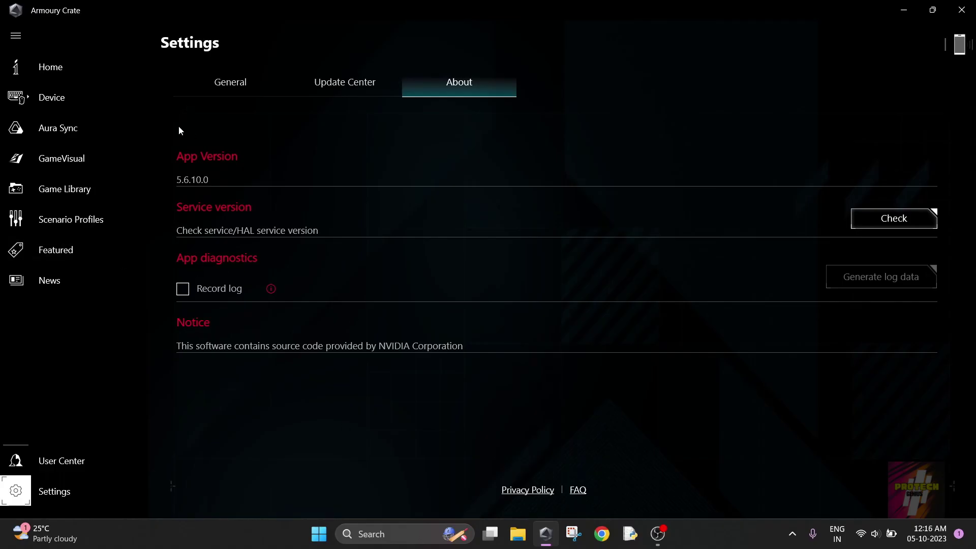
Show the General settings with Home as landing page and ROG Theme selected.
left_click(209, 87)
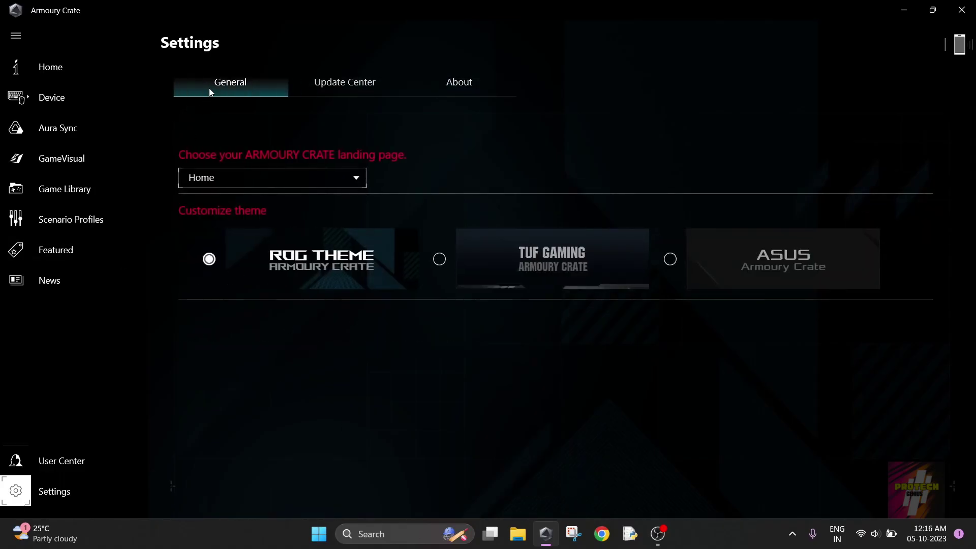